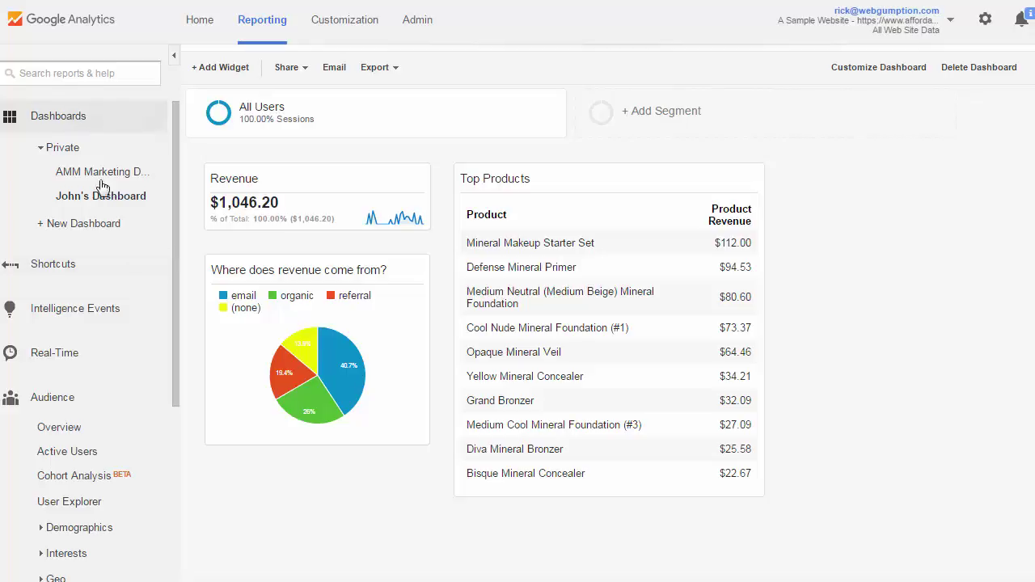
Create a blank-canvas dashboard titled with the owner's first name in possessive form, without an apostrophe, followed by "Dashboard"
click(94, 226)
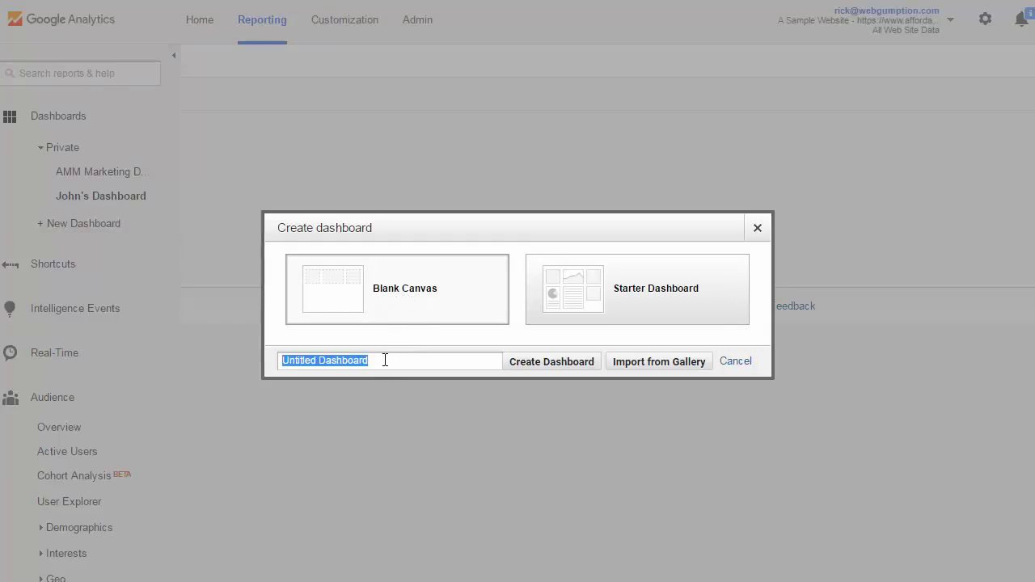
text(J)
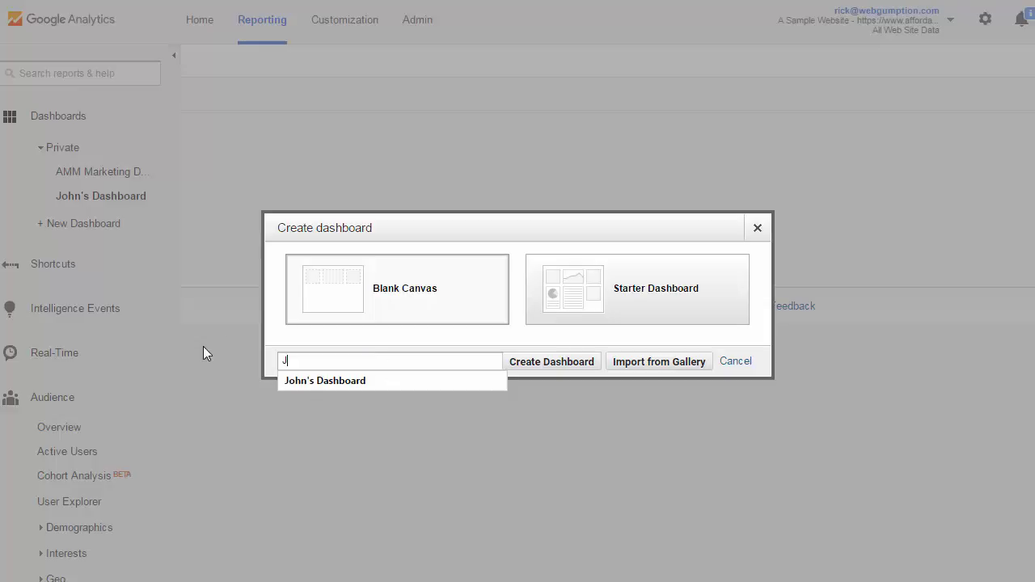
text(ohns Dashboard)
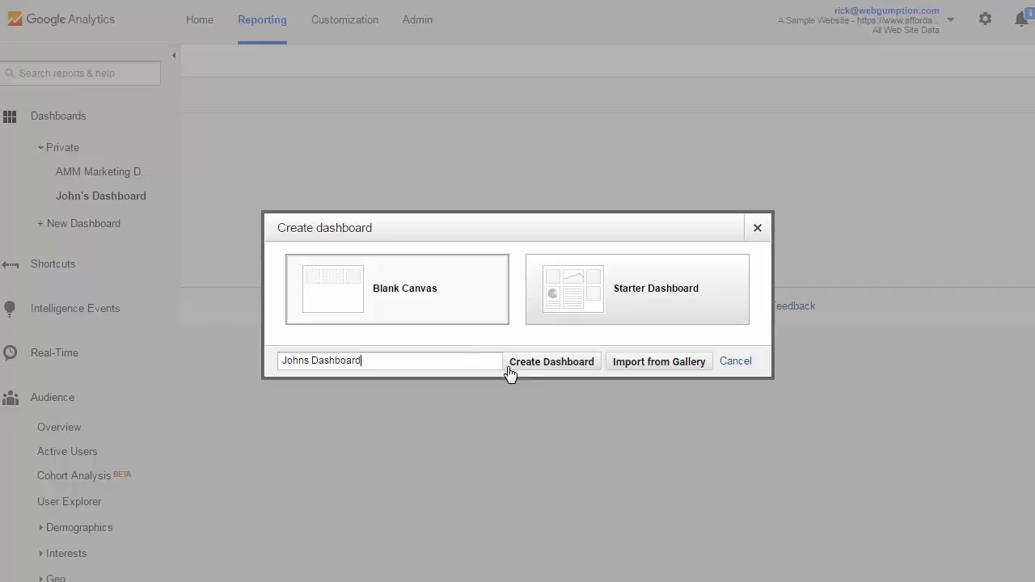
click(566, 369)
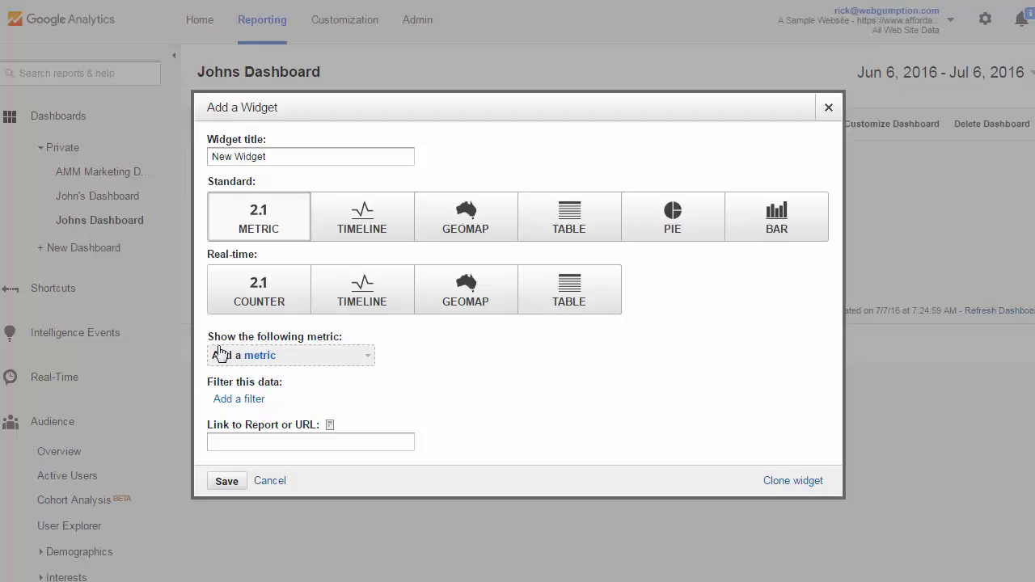
Title the new standard metric widget "Revenue"
drag(275, 154, 113, 156)
text(REve)
key(BackSpace)
key(BackSpace)
key(BackSpace)
text(evnue)
click(228, 157)
text(enue)
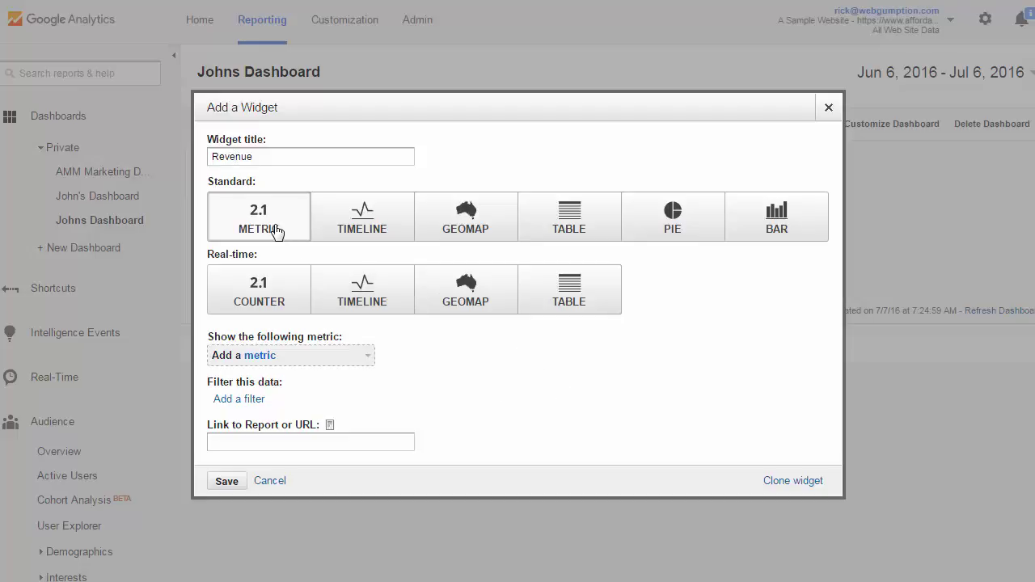
Set the widget to show the Revenue metric and save it to the dashboard
click(322, 363)
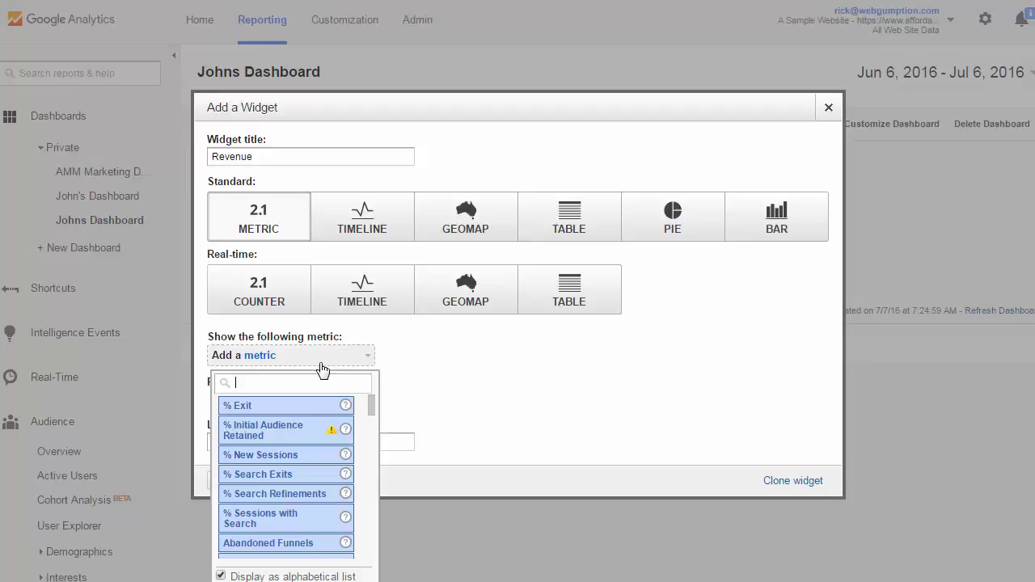
text(revenue)
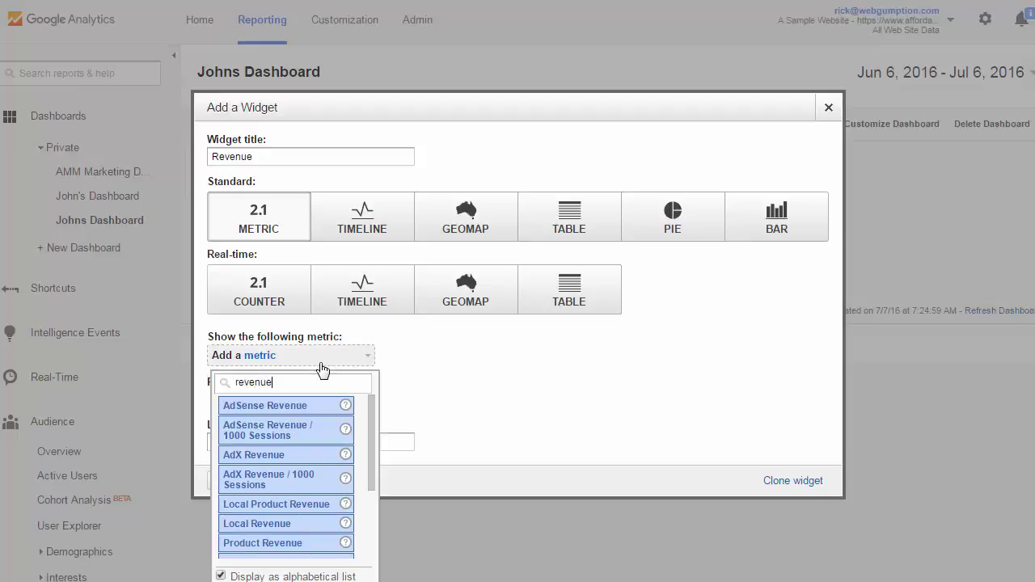
scroll(312, 457, down, 3)
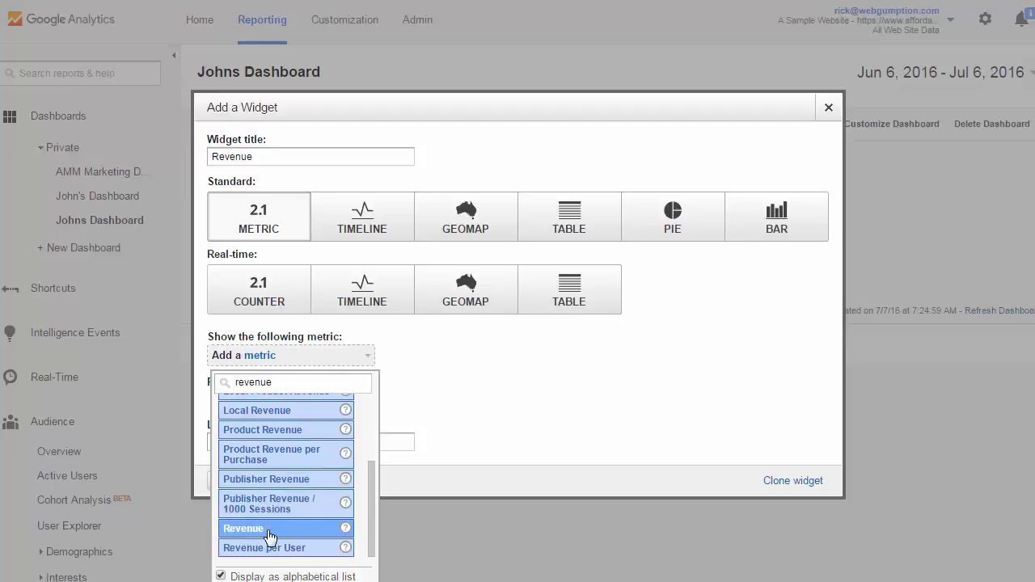
click(271, 529)
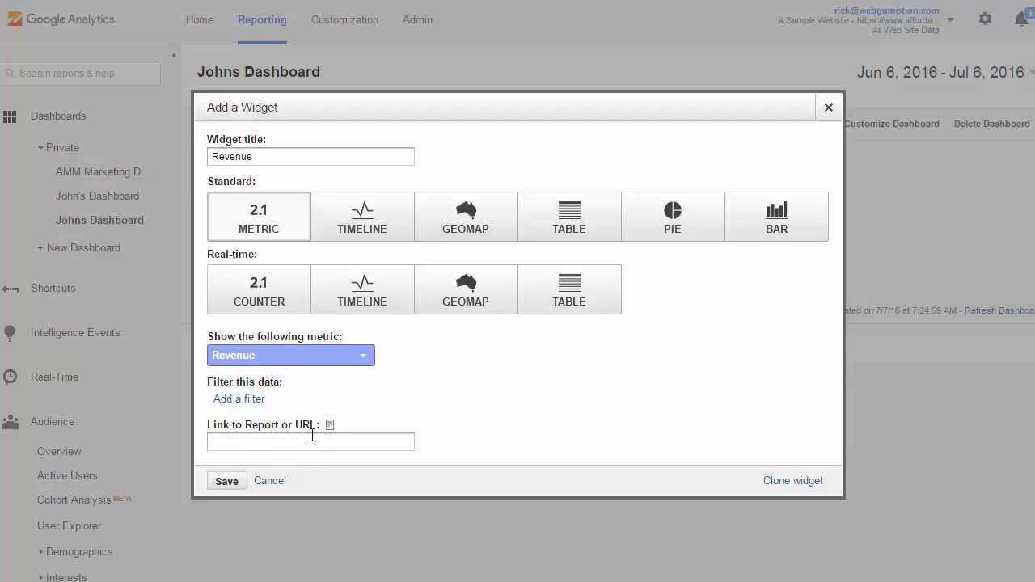
click(229, 483)
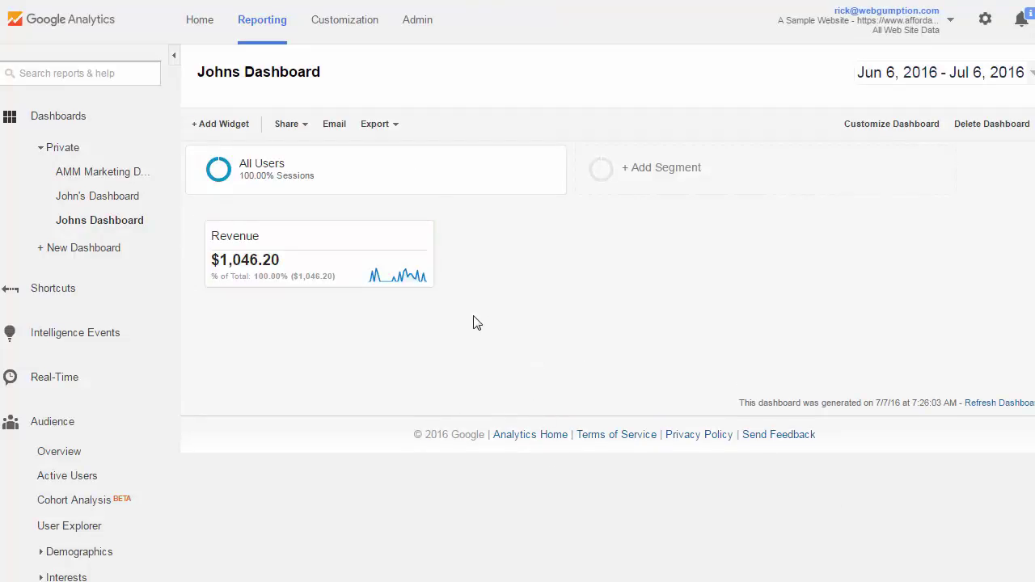
Start a new standard table widget with Product as its dimension column
mouse_move(277, 257)
click(232, 131)
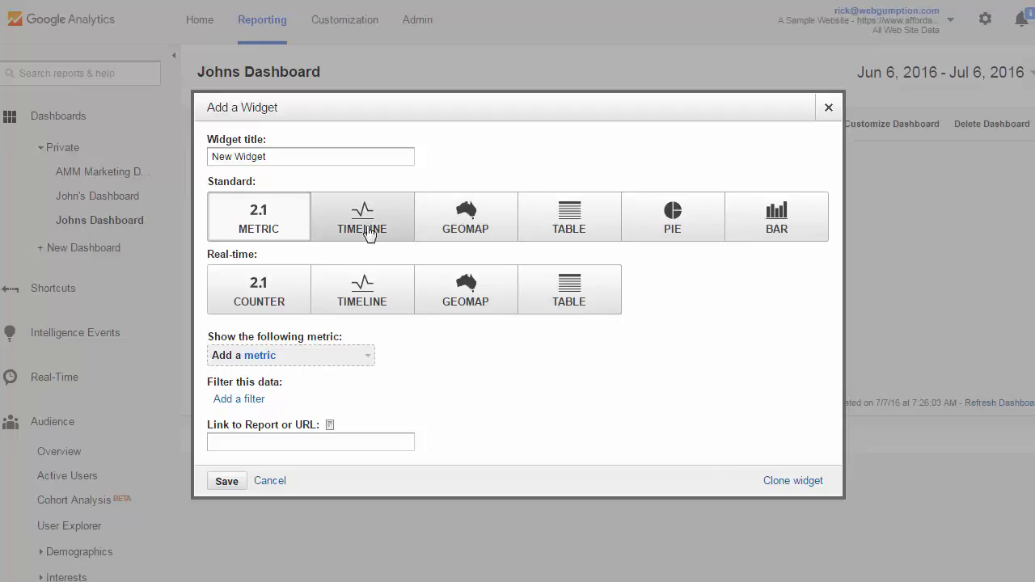
click(567, 219)
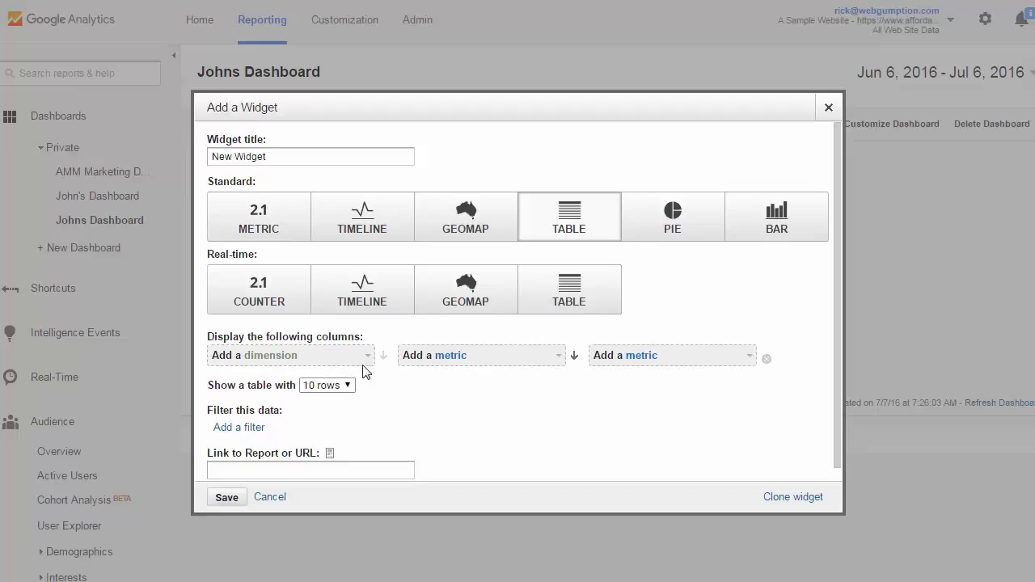
scroll(631, 425, down, 1)
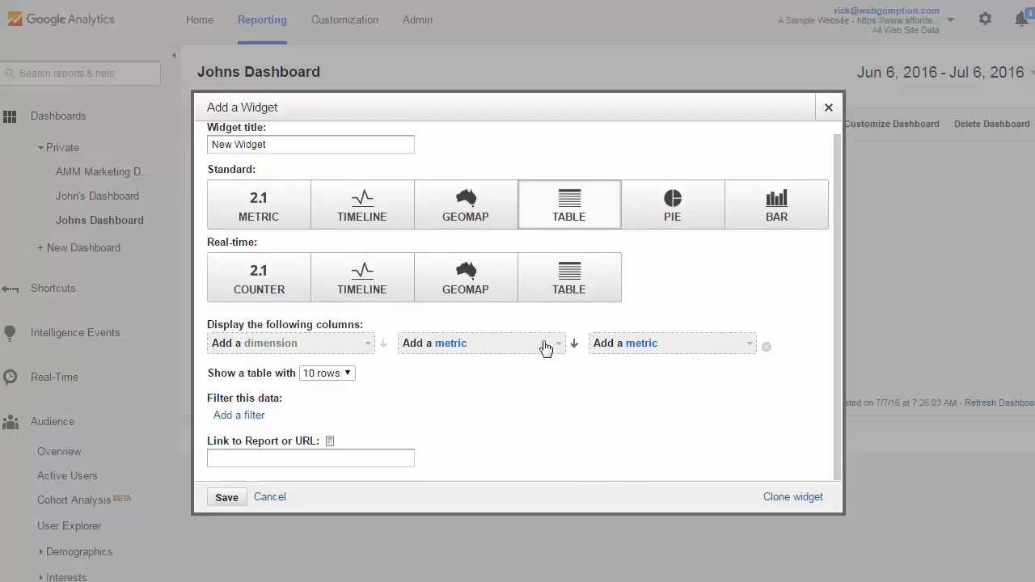
click(302, 346)
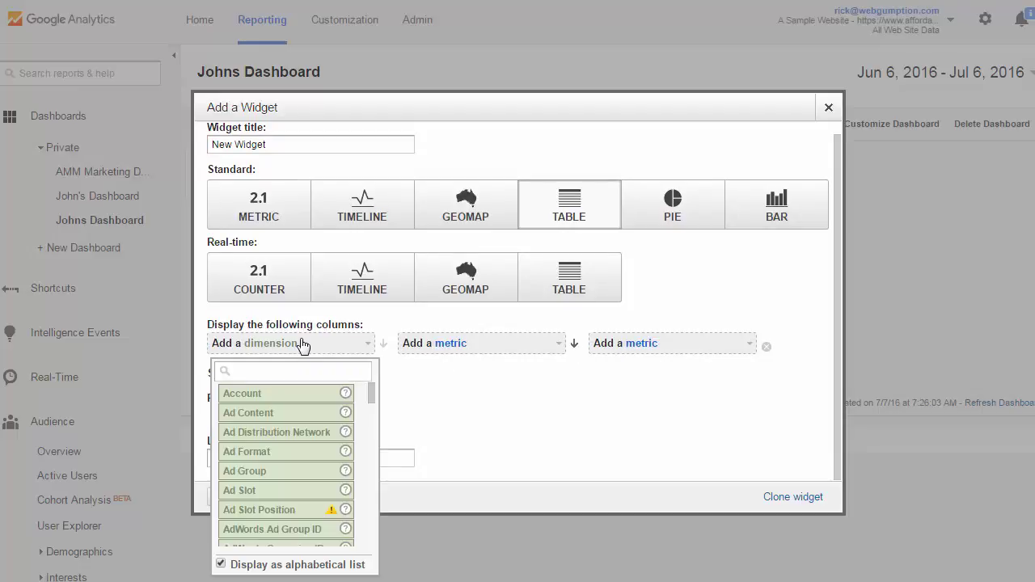
text(produ)
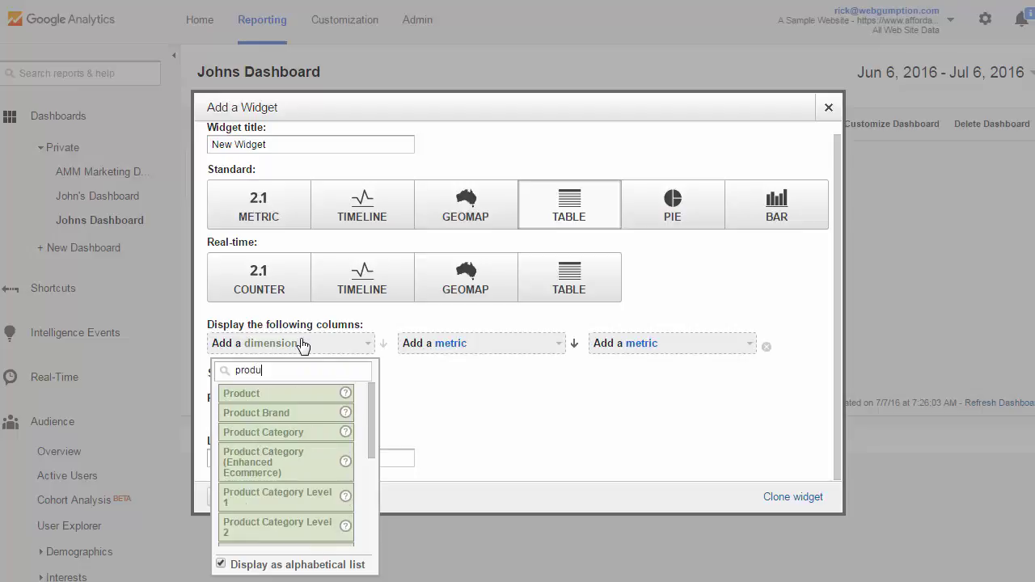
click(243, 394)
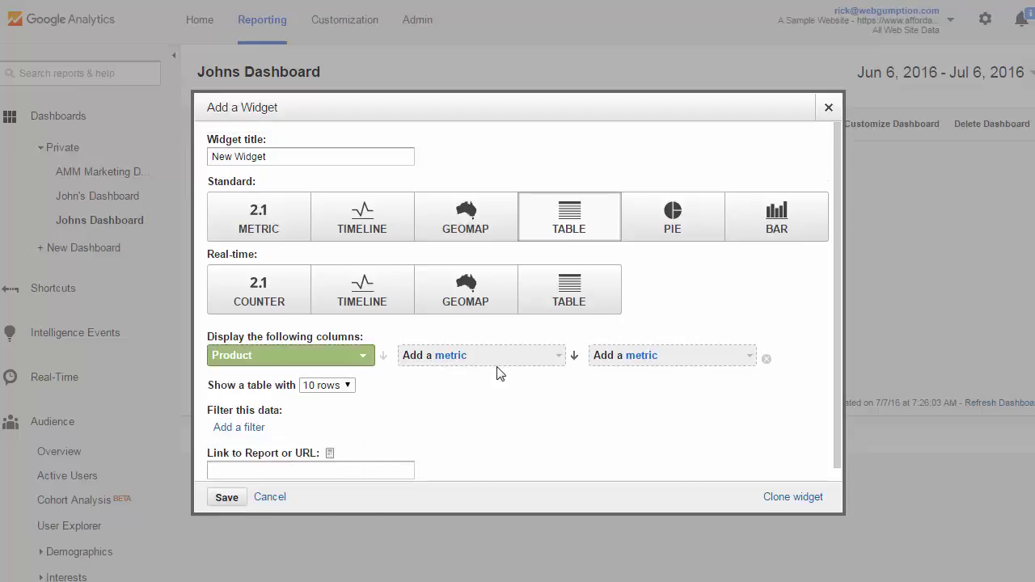
Save the table widget with Product Revenue as its metric column, and move it to the dashboard column beside the Revenue widget
click(499, 365)
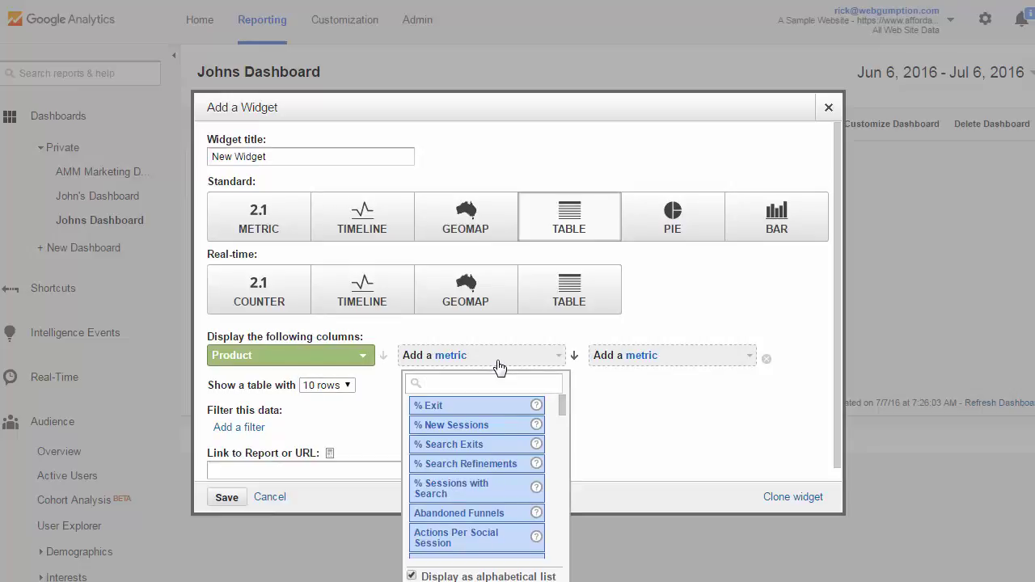
text(revenue)
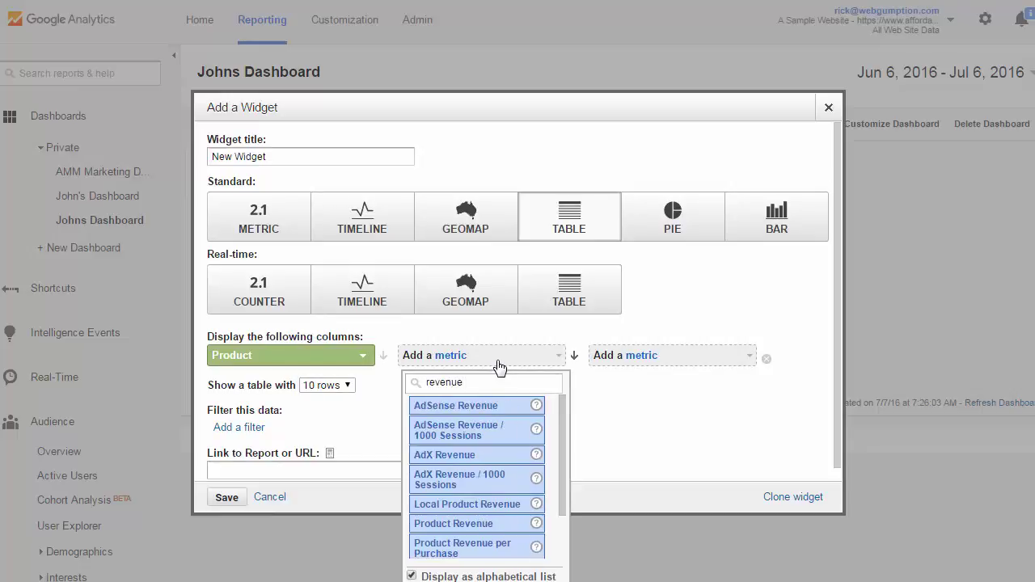
scroll(500, 477, down, 2)
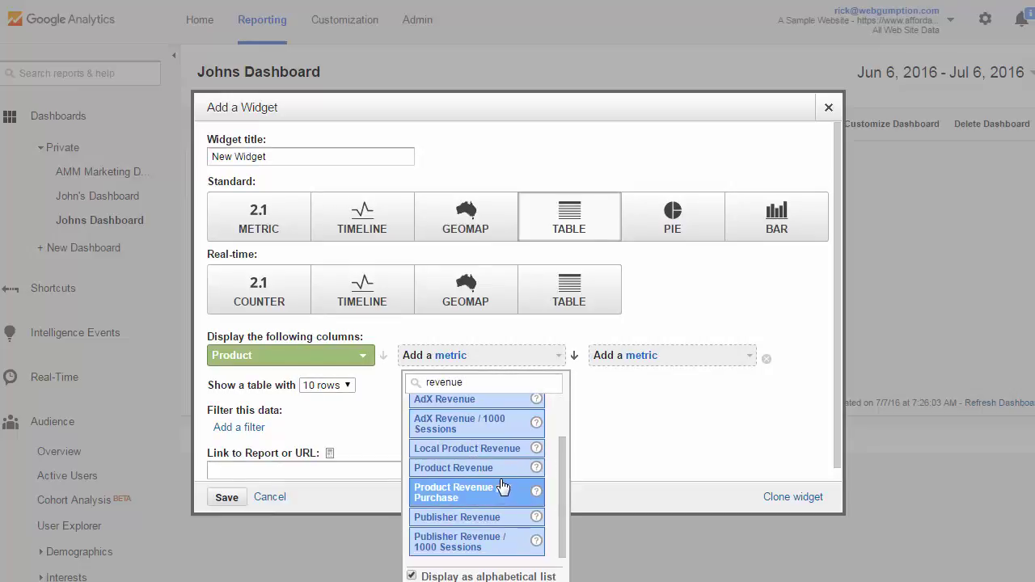
click(486, 468)
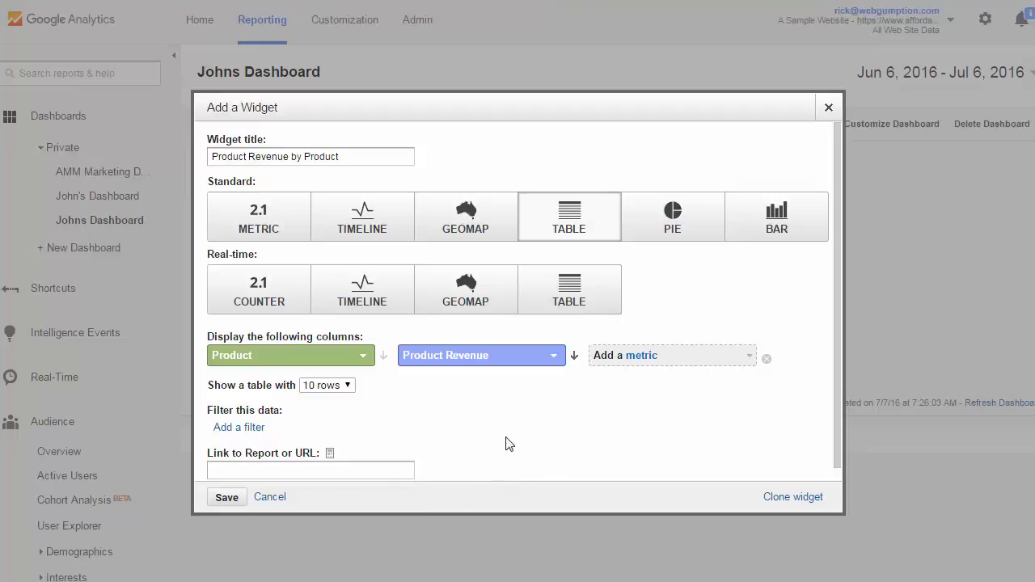
scroll(526, 434, down, 1)
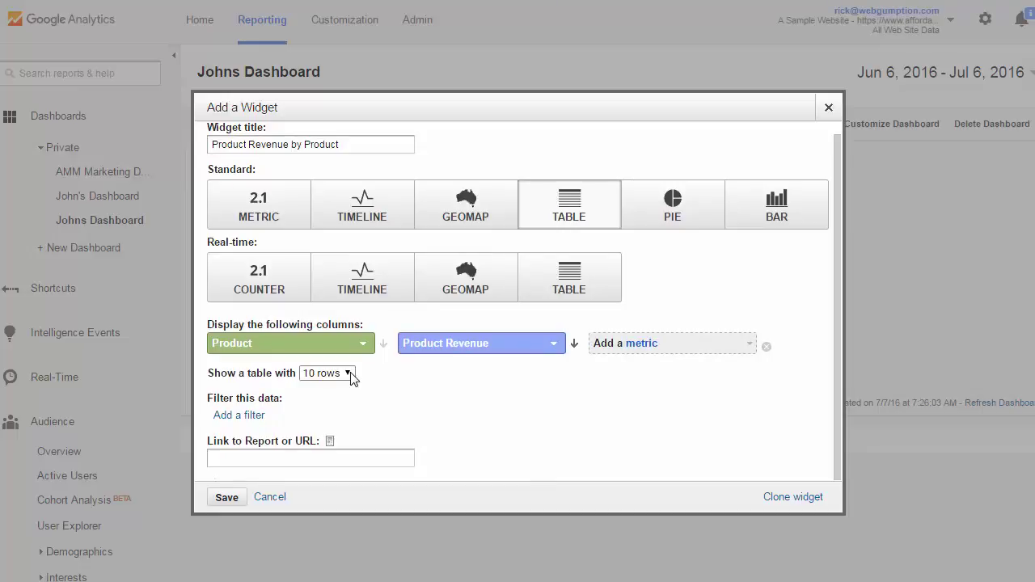
click(225, 497)
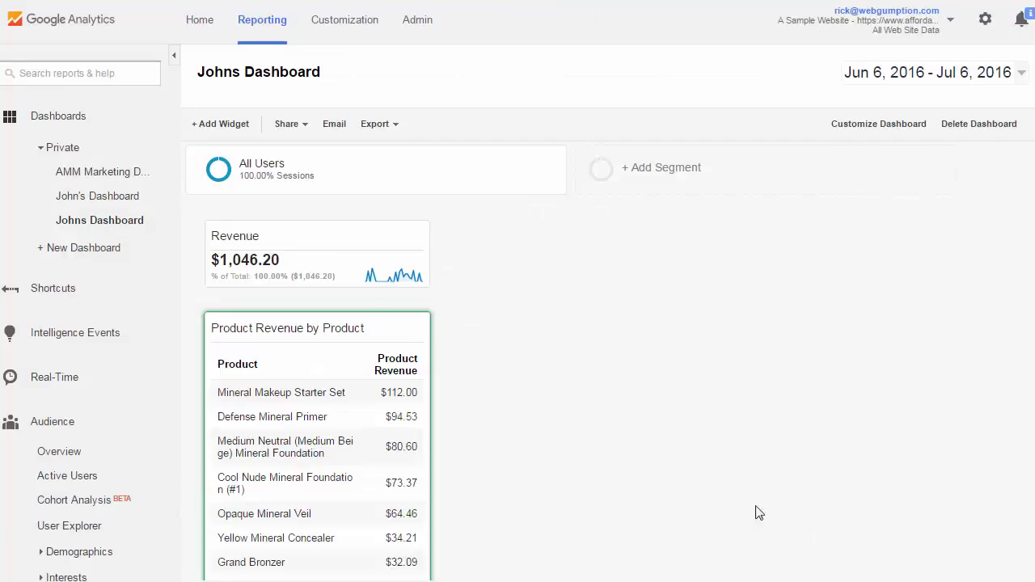
drag(277, 327, 570, 237)
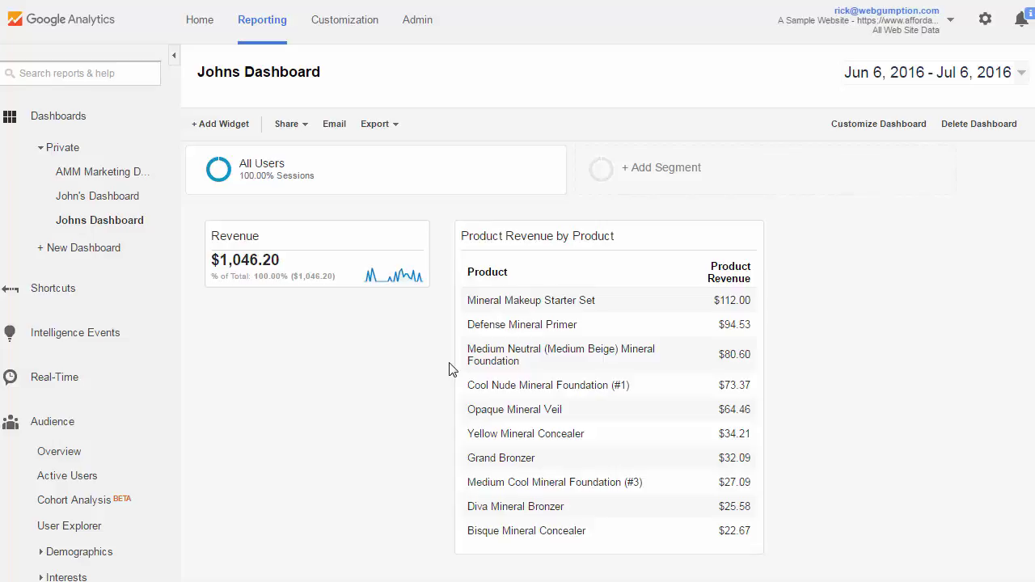
Set up a new standard pie chart widget showing Revenue grouped by Medium
click(227, 125)
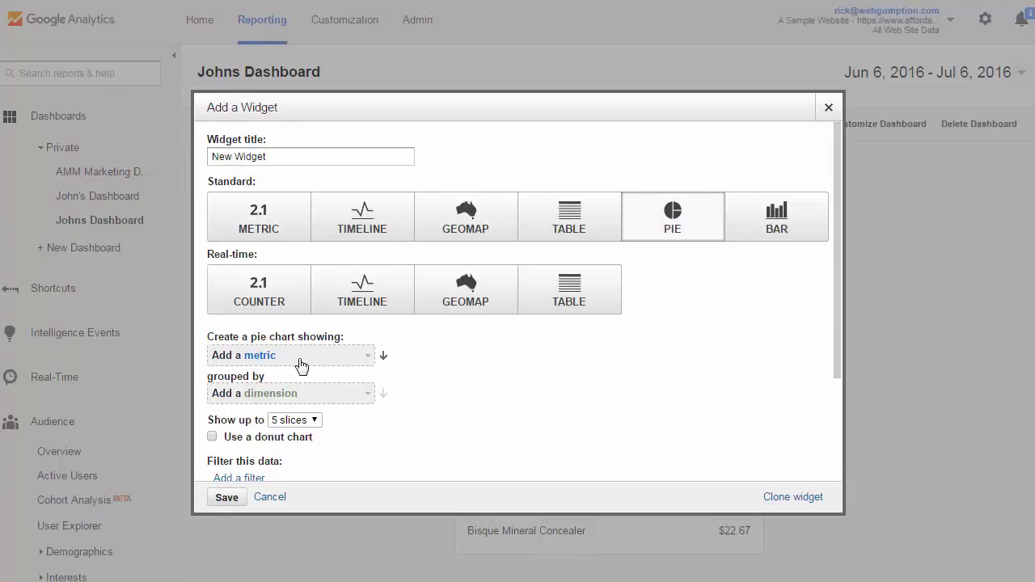
click(301, 365)
text(revenue)
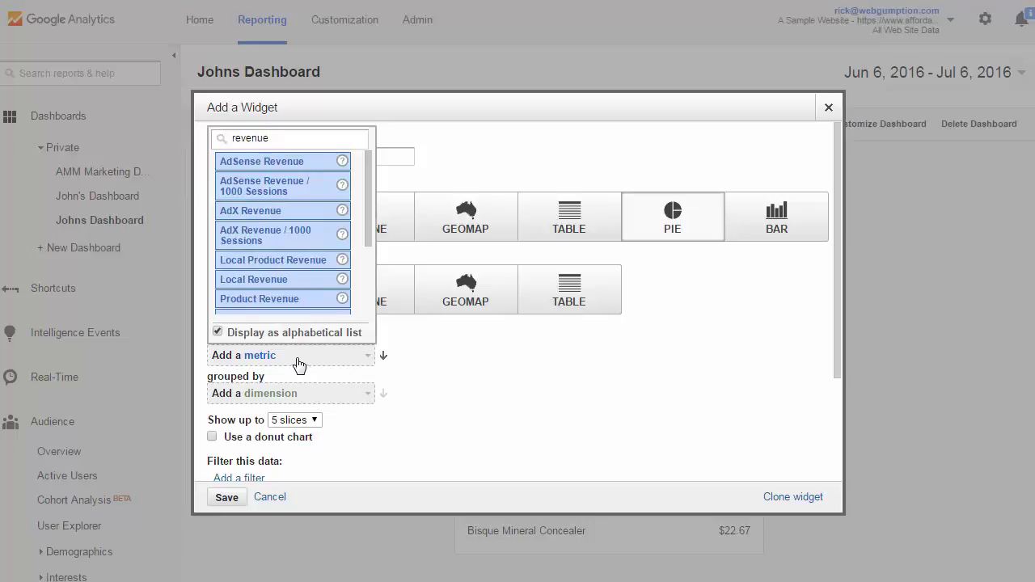
scroll(284, 231, down, 3)
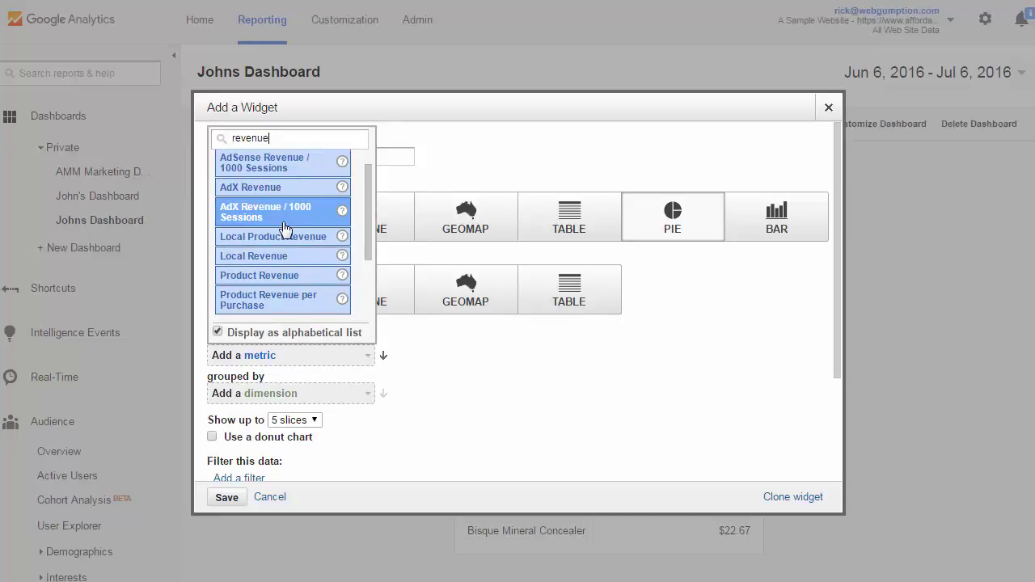
scroll(284, 221, down, 2)
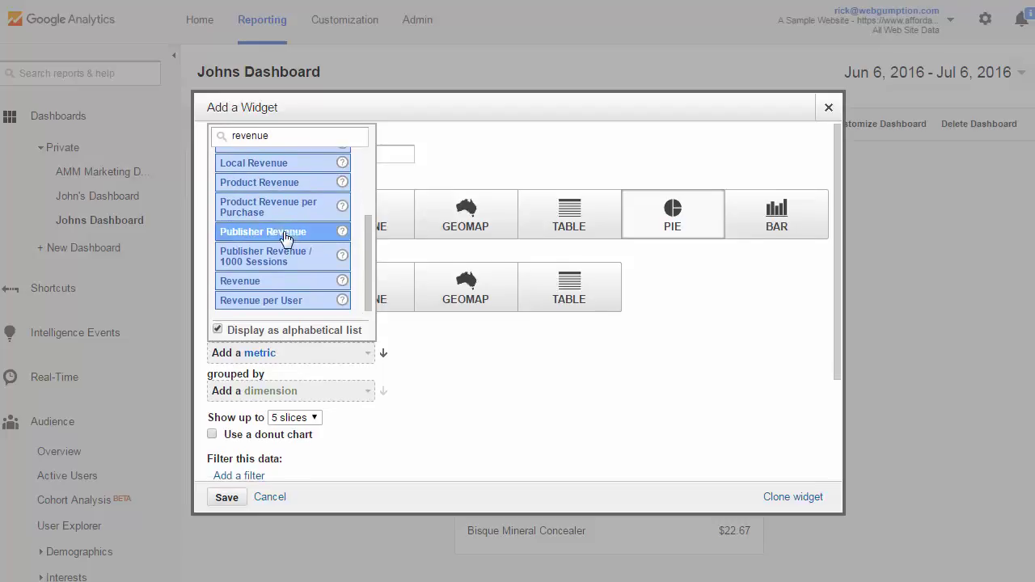
click(272, 281)
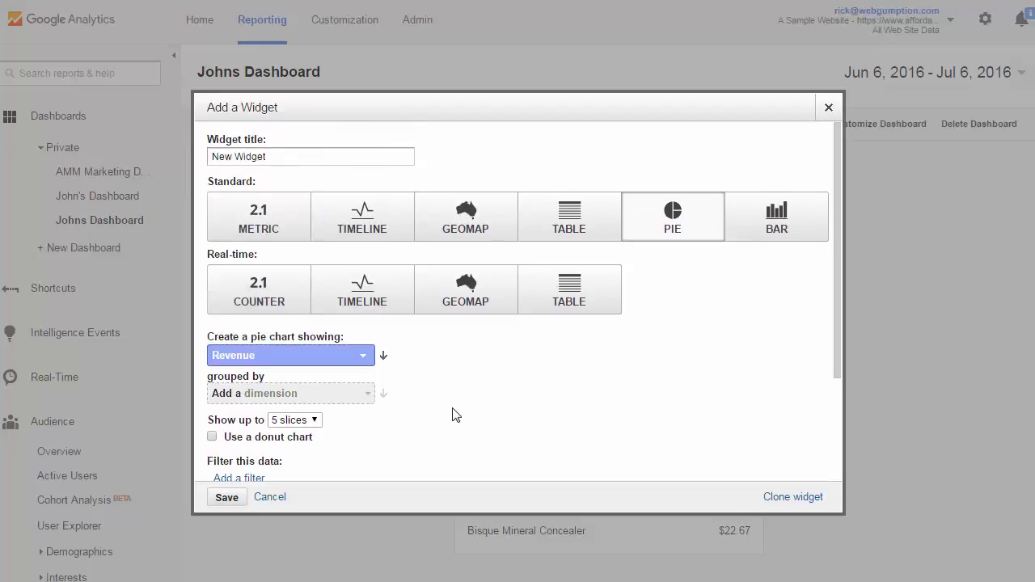
click(333, 400)
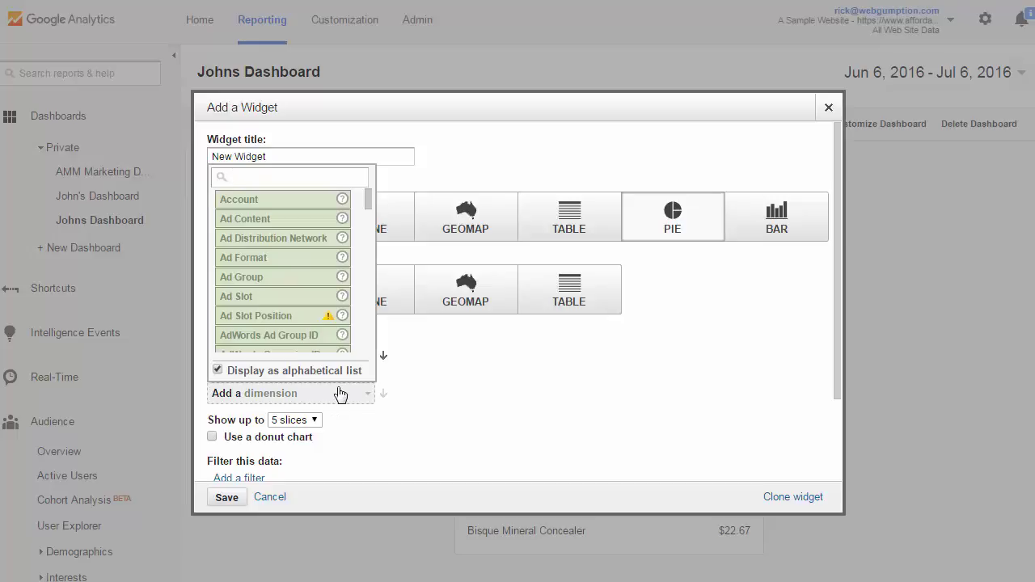
text(medium)
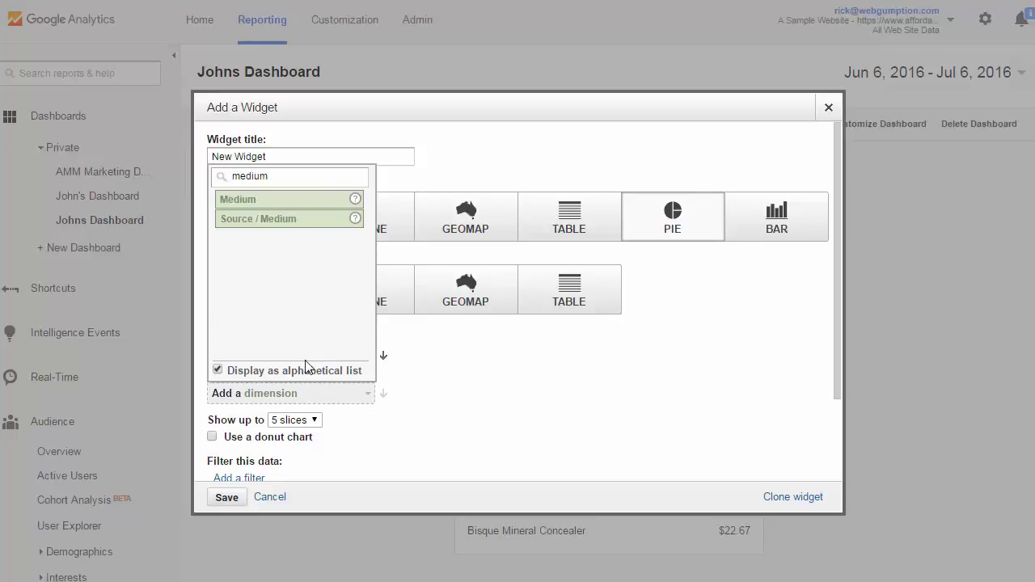
click(251, 200)
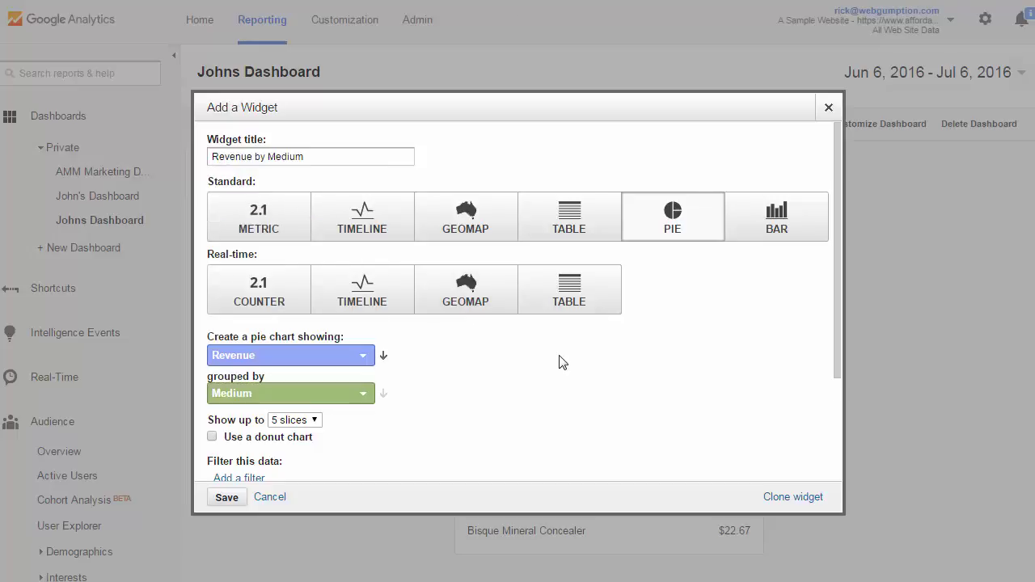
Let the pie chart show up to 6 slices and save the widget to the dashboard
scroll(563, 364, down, 2)
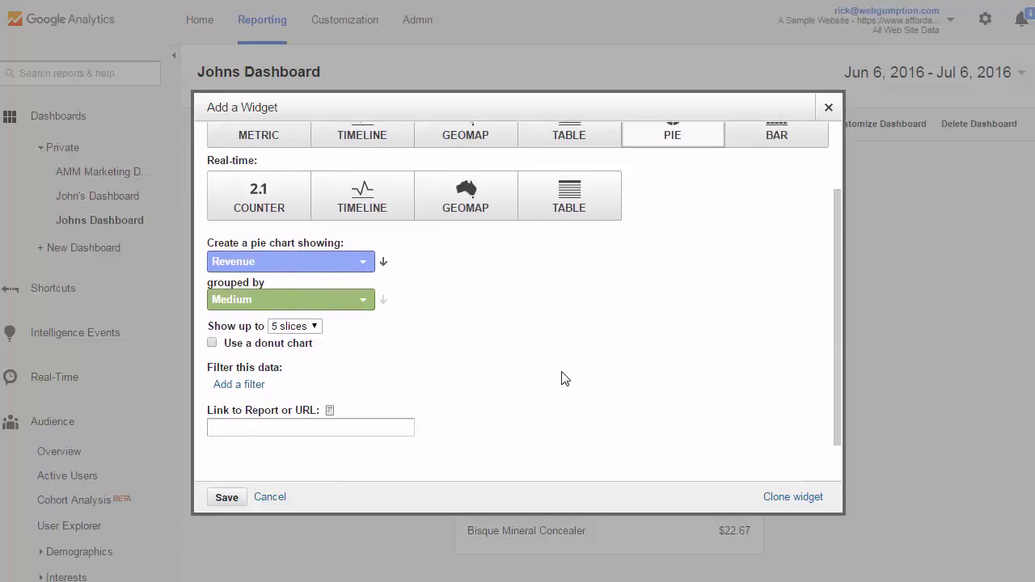
click(315, 331)
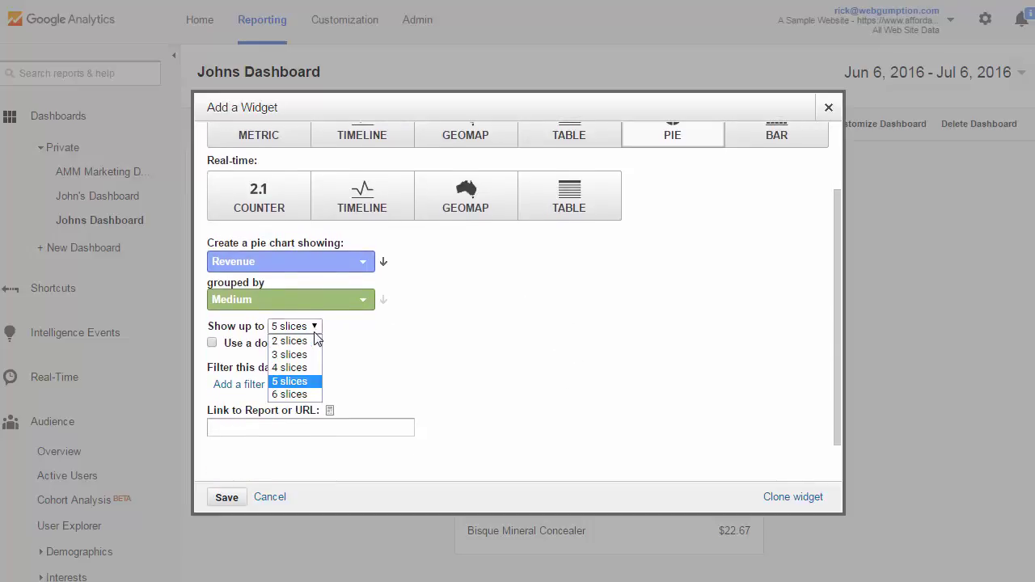
click(301, 394)
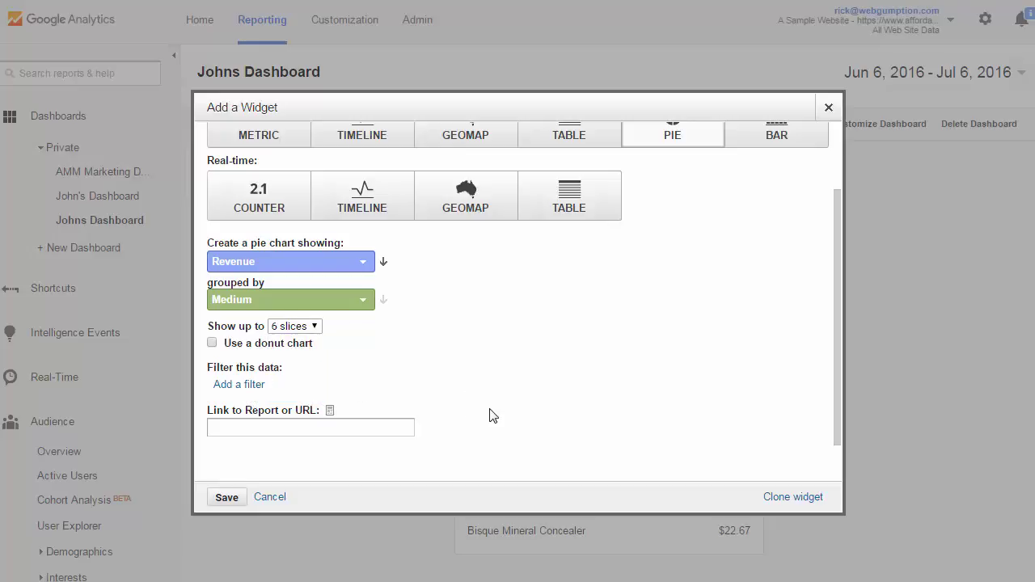
click(229, 498)
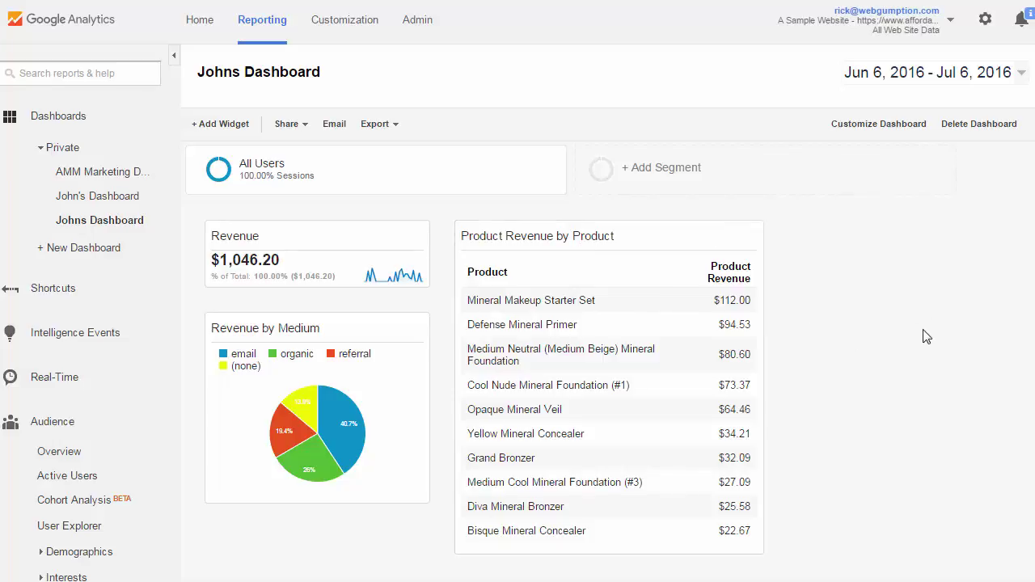
Draft an emailed report of the dashboard with the recipient's e-mail and a Weekly frequency, and discard it without sending
click(311, 131)
click(331, 126)
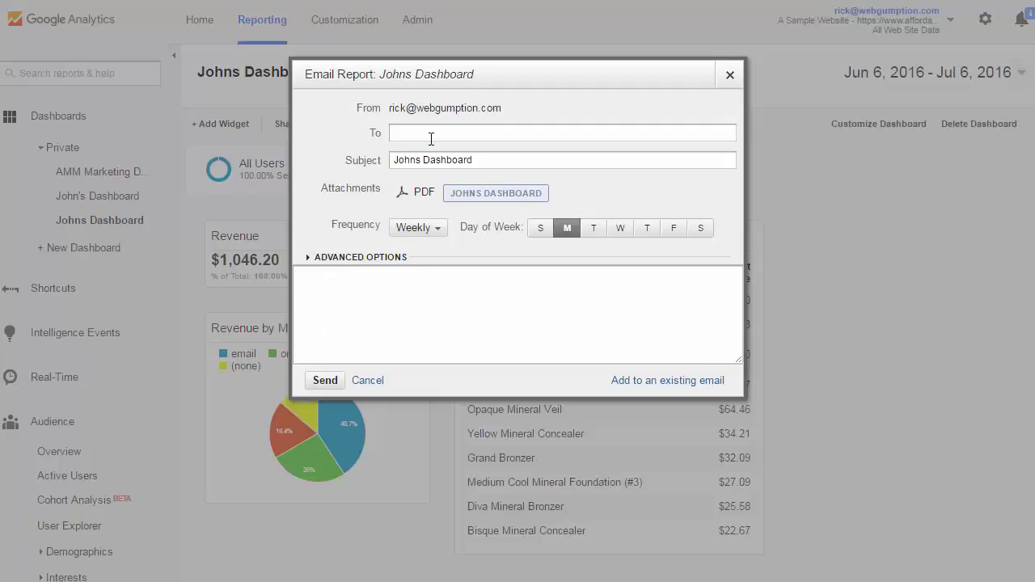
text(john@)
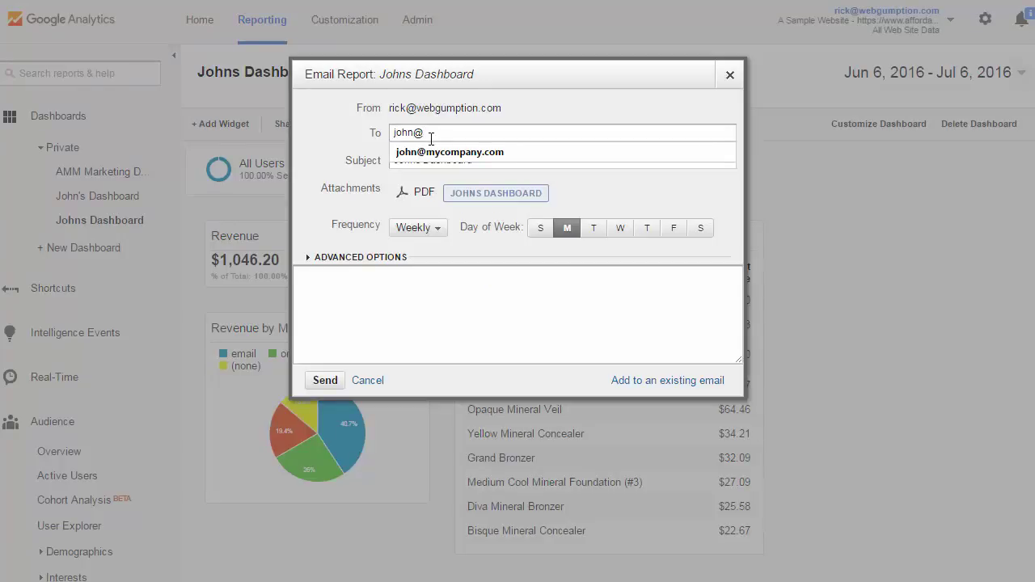
click(417, 229)
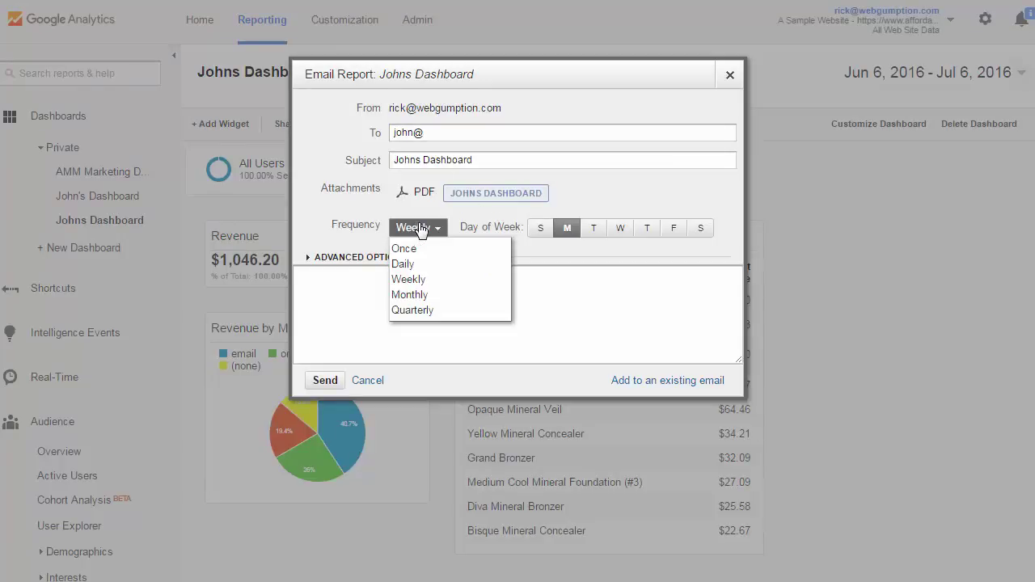
click(416, 284)
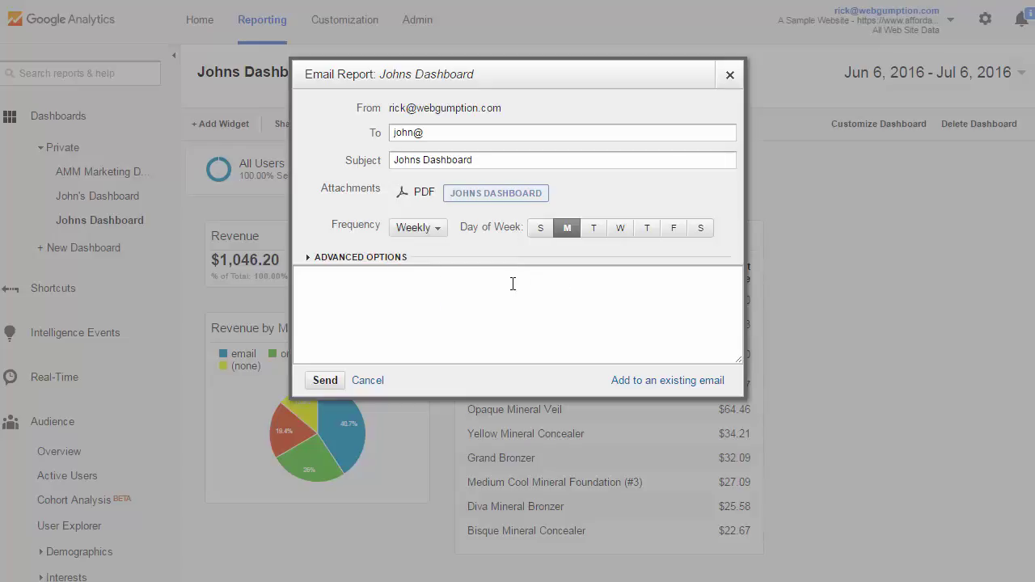
click(729, 75)
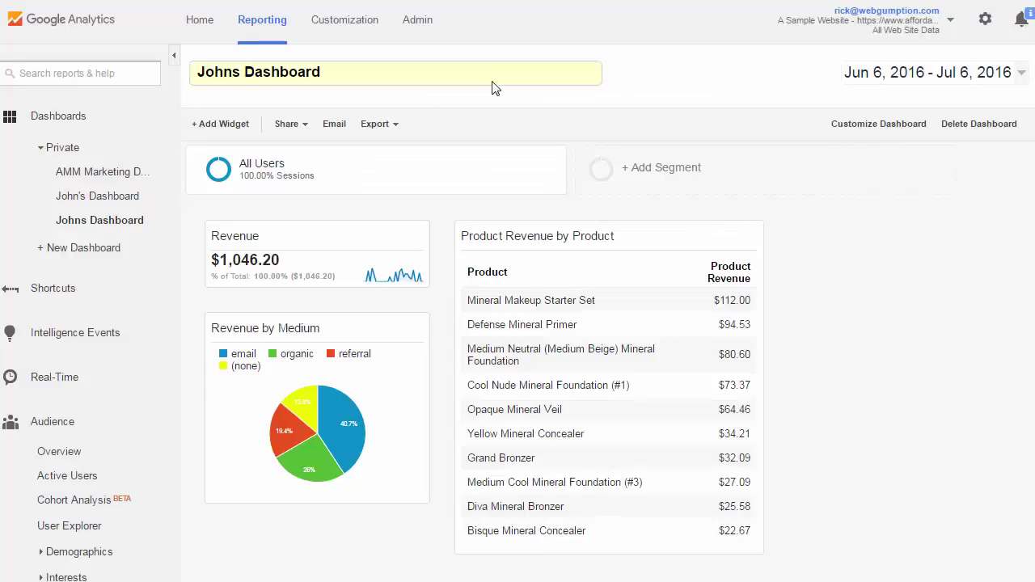
Check which export formats are offered for the dashboard, and leave without exporting
click(392, 131)
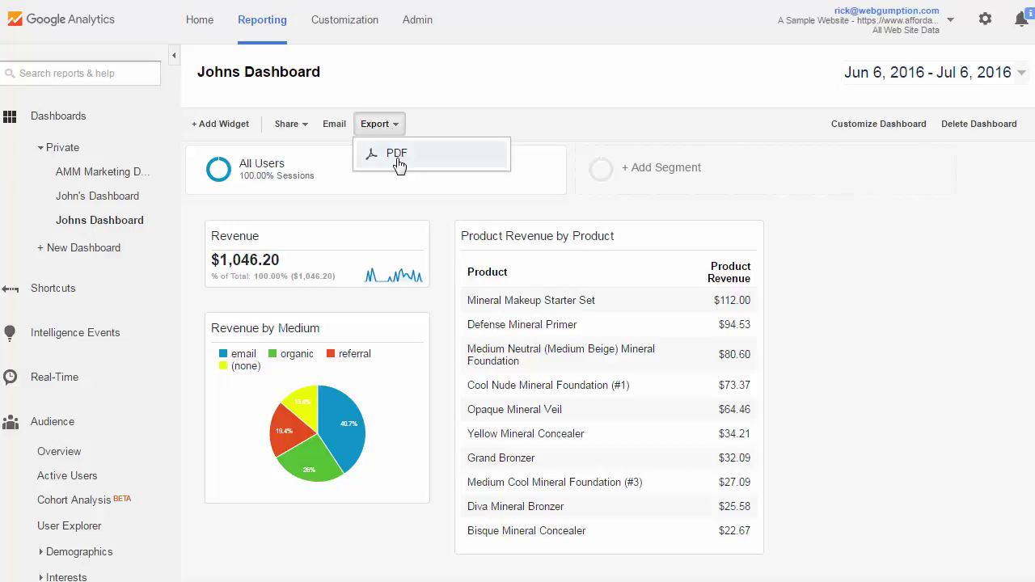
click(855, 260)
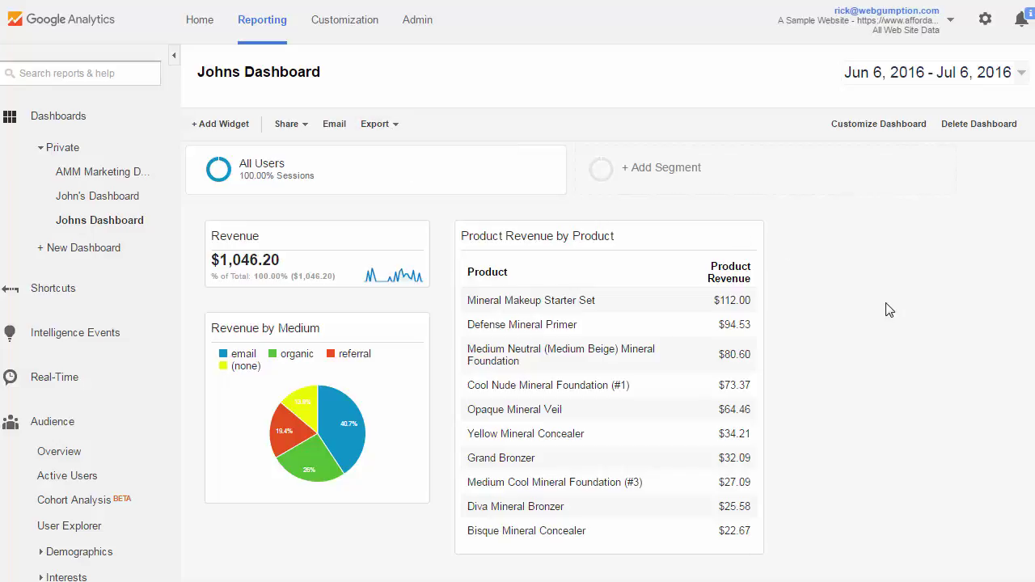